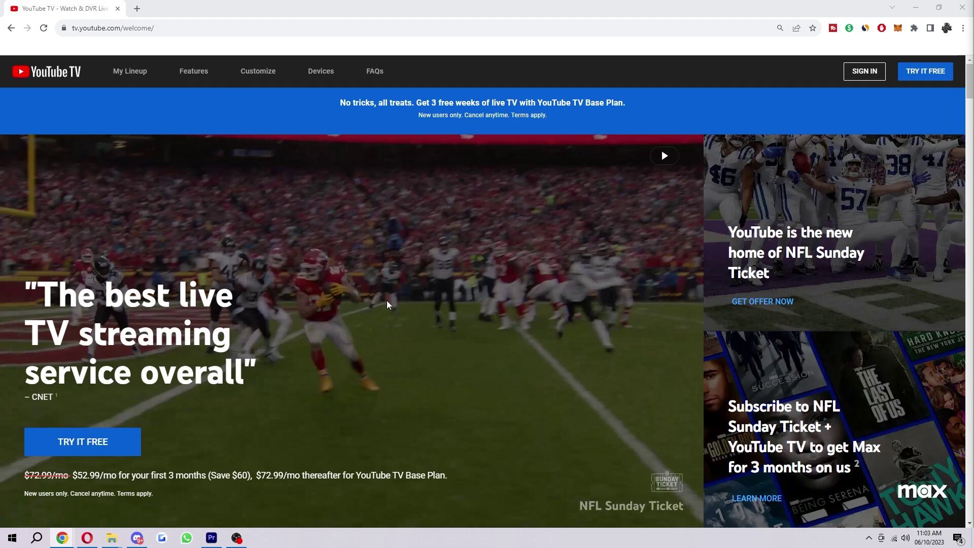
- Start the YouTube TV free-trial signup with TRY IT FREE and sign in with a Google account
click(126, 440)
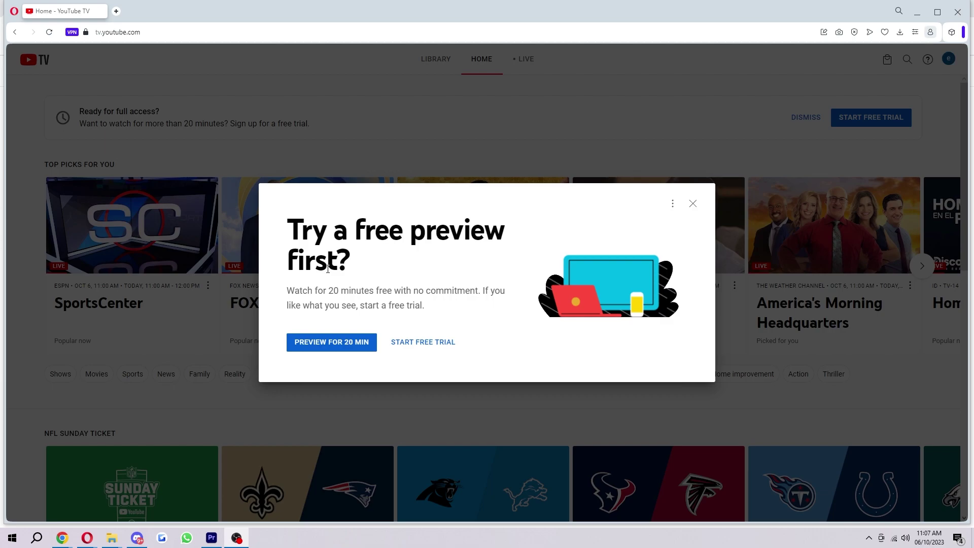
- Start the free trial and review the Base Plan's 21-day trial and $72.99/mo regular price
click(432, 344)
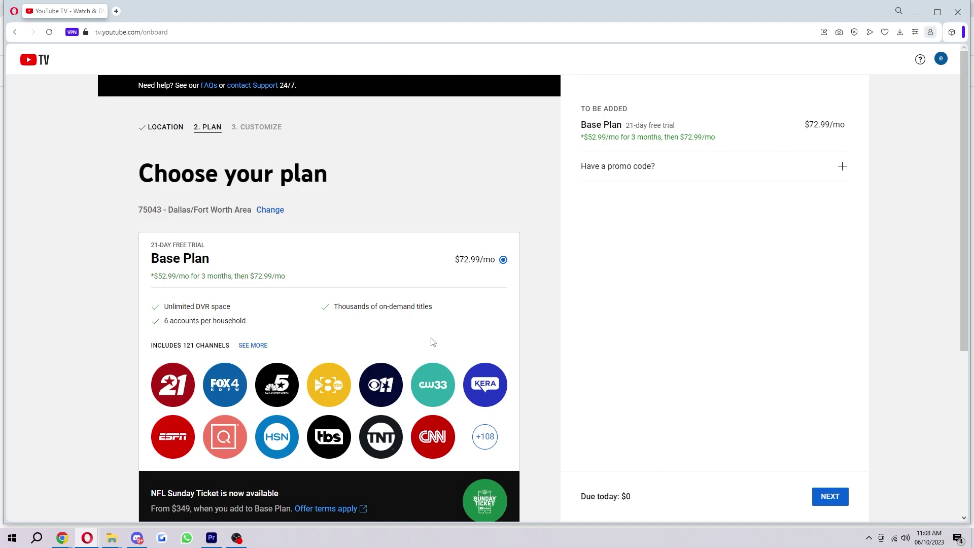
scroll(432, 343, down, 2)
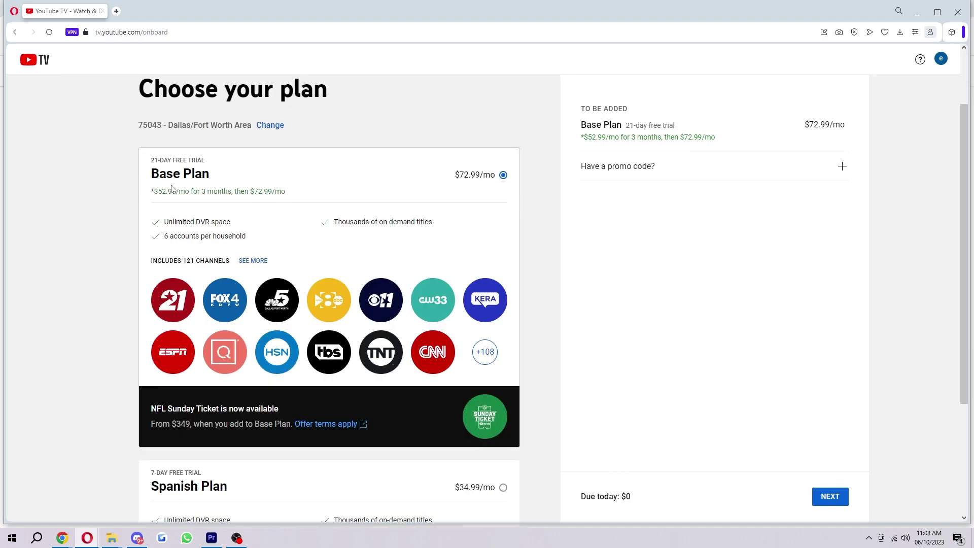
drag(447, 178, 492, 175)
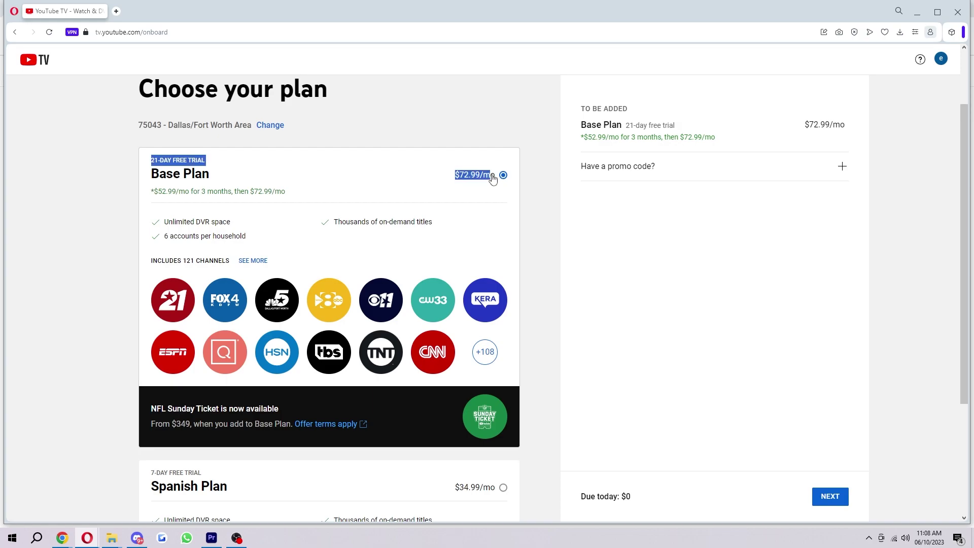
click(35, 178)
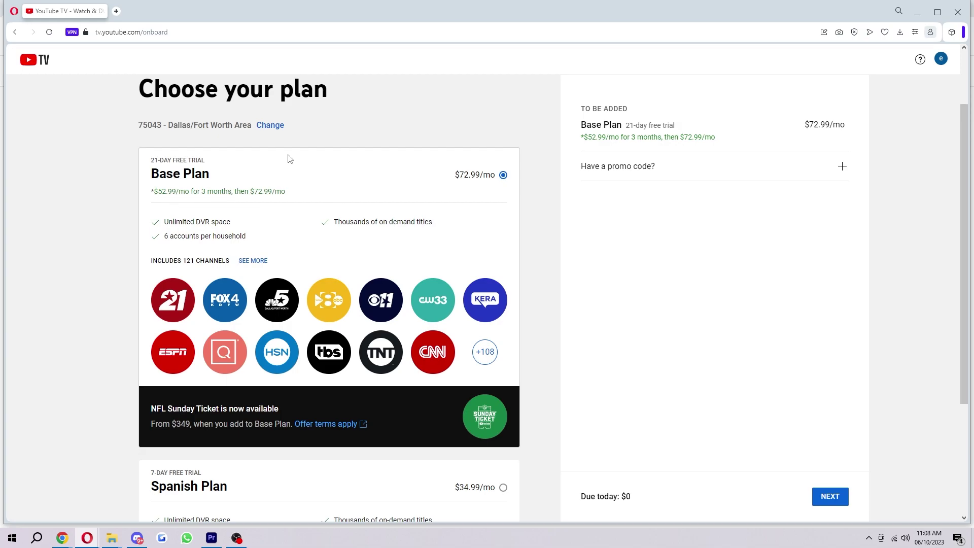
drag(253, 191, 286, 192)
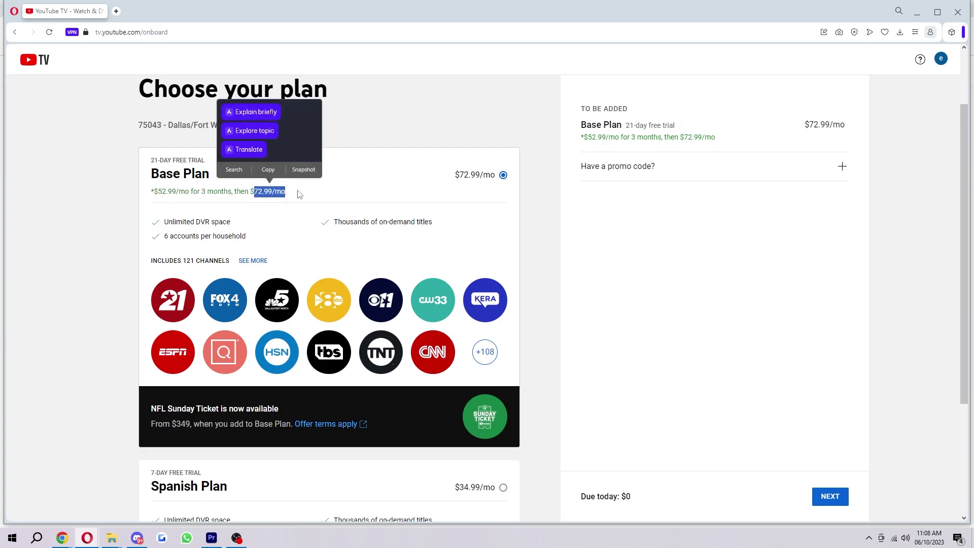
click(299, 195)
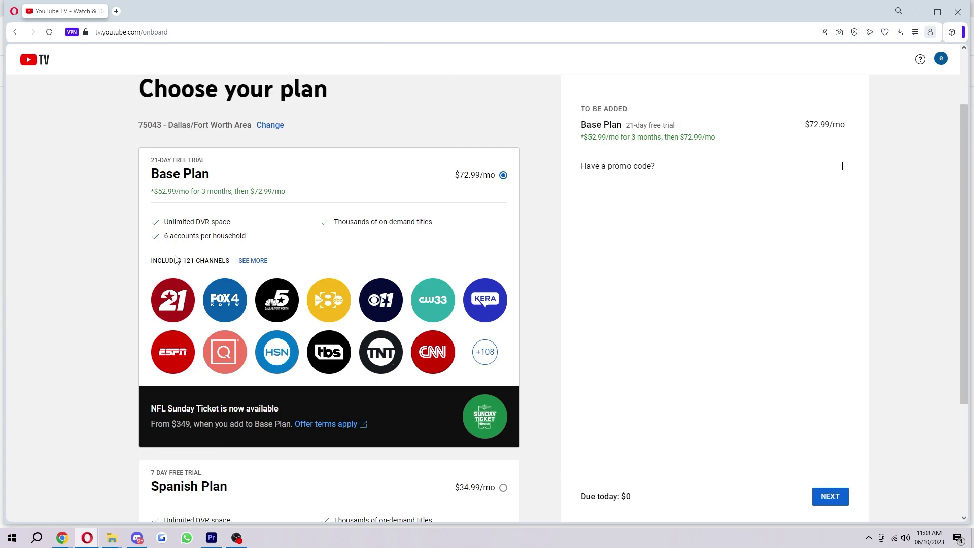
scroll(137, 244, down, 3)
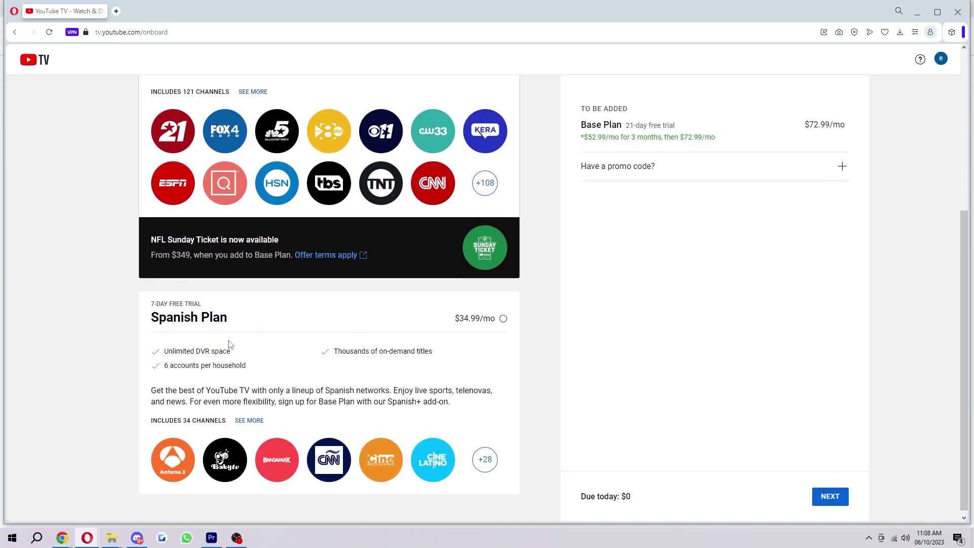
scroll(226, 459, up, 3)
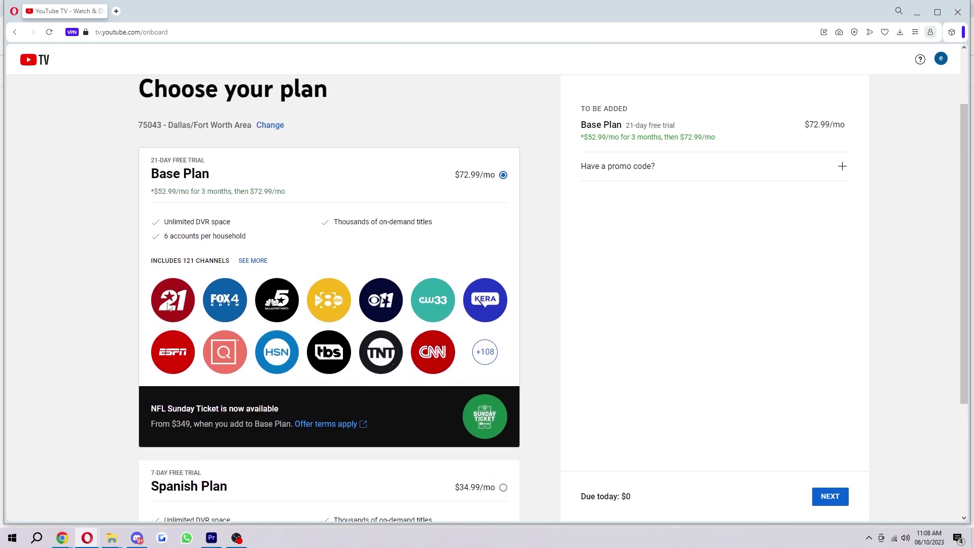
- Expand and scroll through the Base Plan's full 121-channel lineup
click(258, 262)
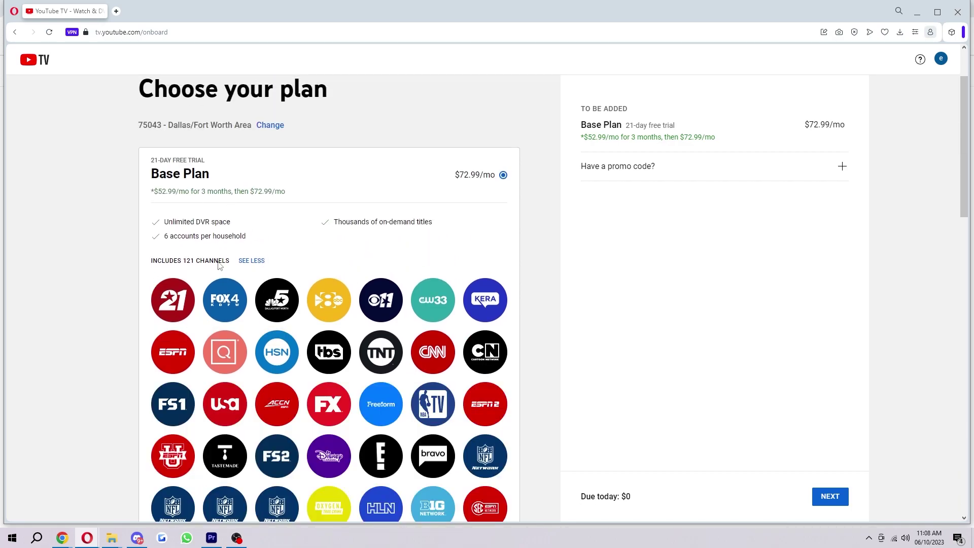
scroll(224, 264, down, 2)
scroll(202, 337, down, 12)
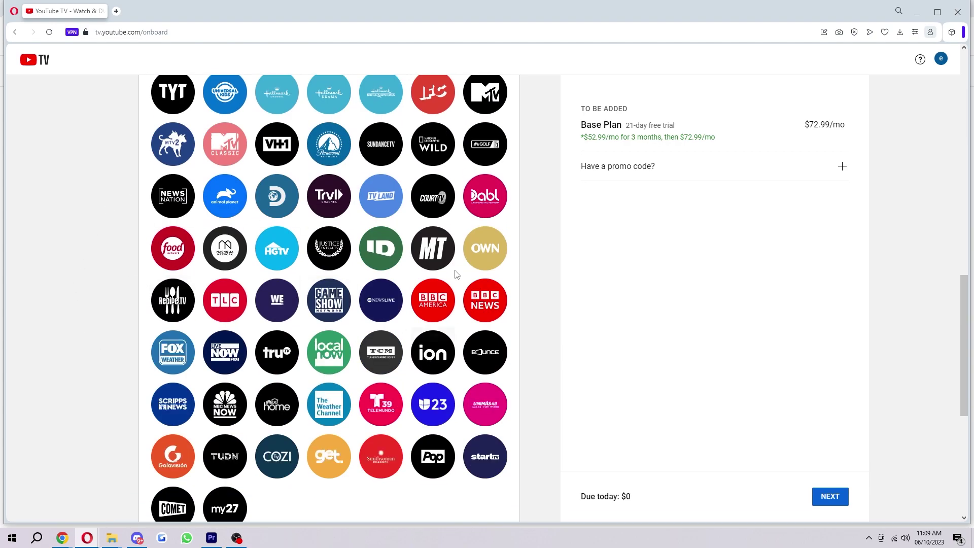
scroll(65, 271, down, 1)
scroll(63, 273, down, 3)
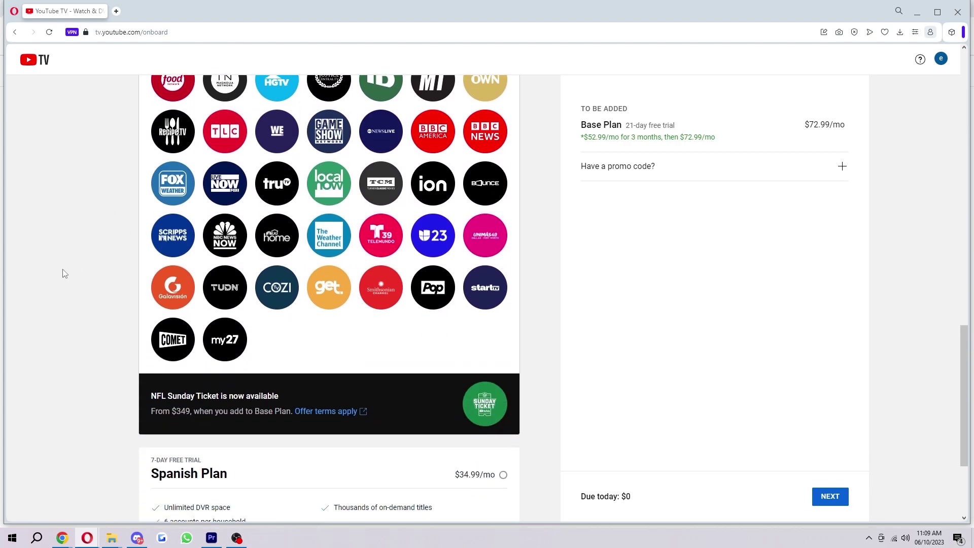
scroll(108, 322, up, 20)
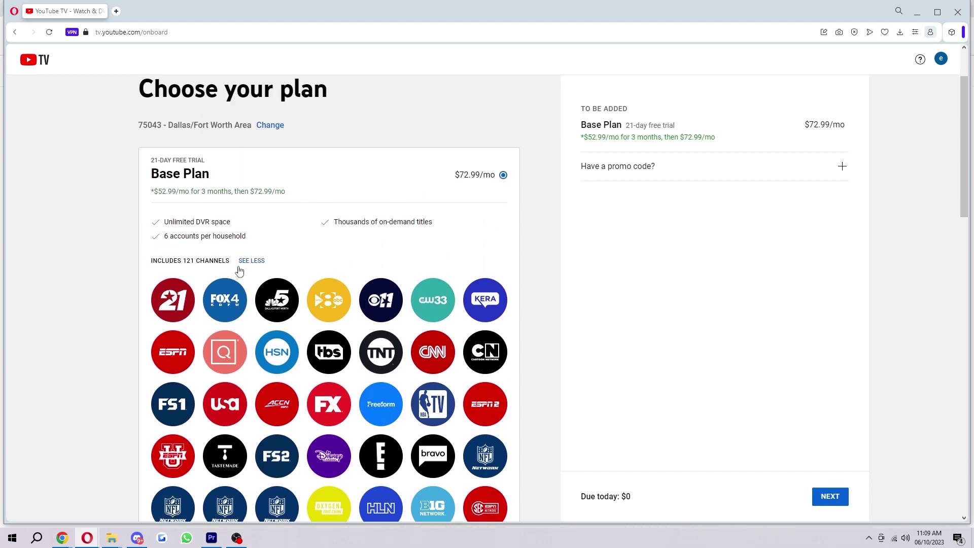
- Continue to the add-ons step and expand the NFL Sunday Ticket + NFL RedZone description
click(845, 499)
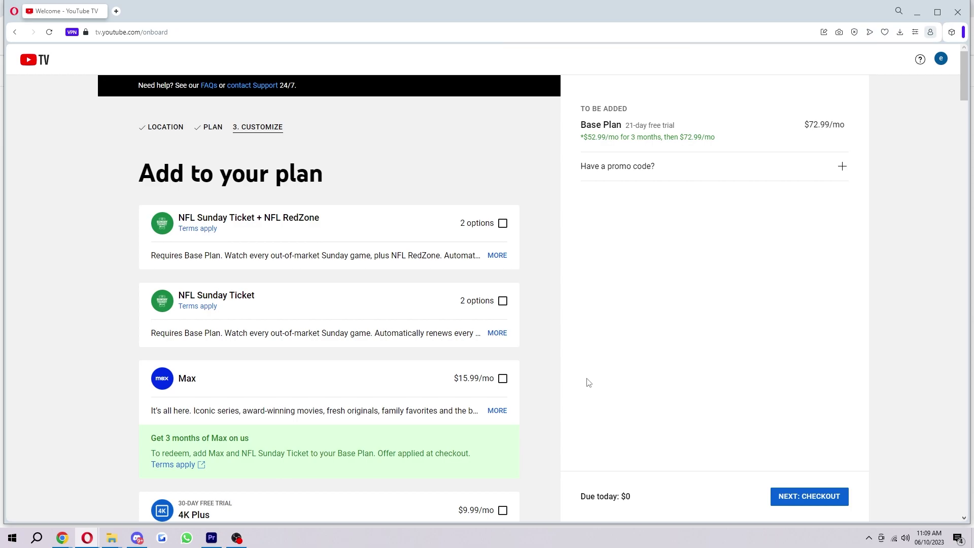
click(498, 256)
drag(181, 219, 319, 219)
click(302, 208)
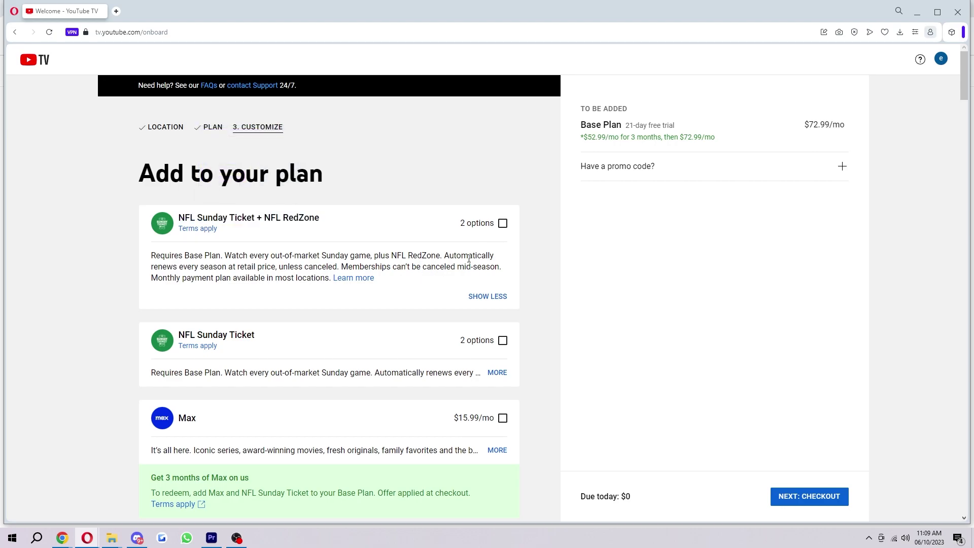
- Add then remove the RedZone bundle, and add NFL Sunday Ticket at $87.25/mo
click(503, 225)
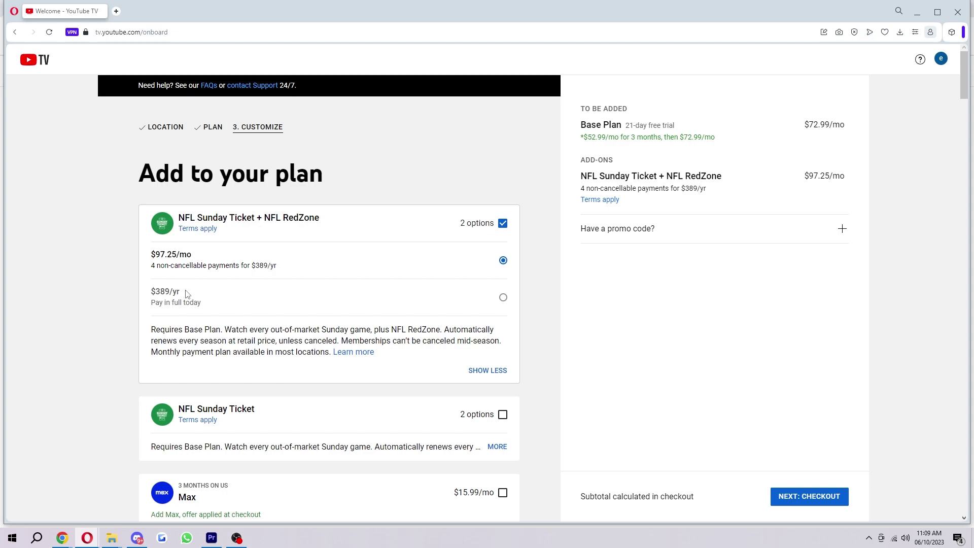
click(503, 223)
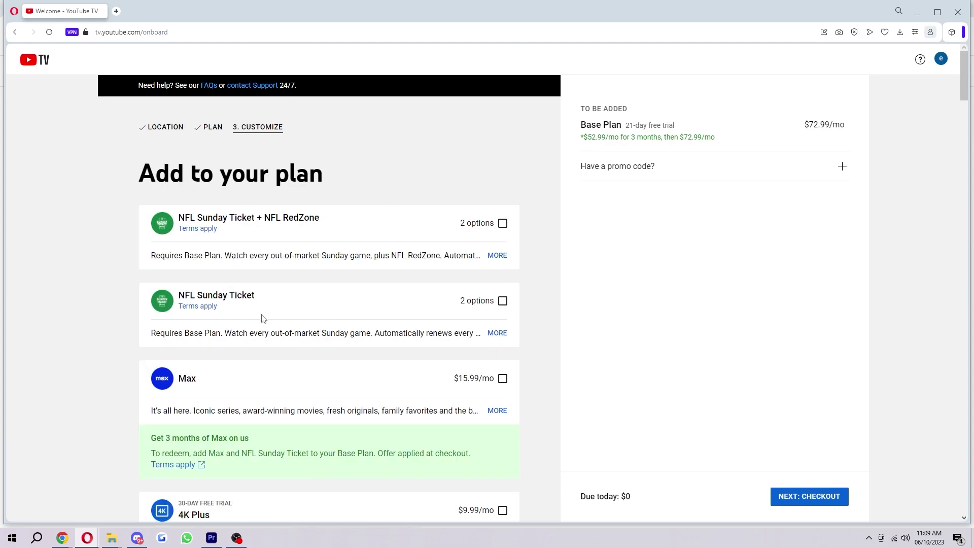
click(502, 301)
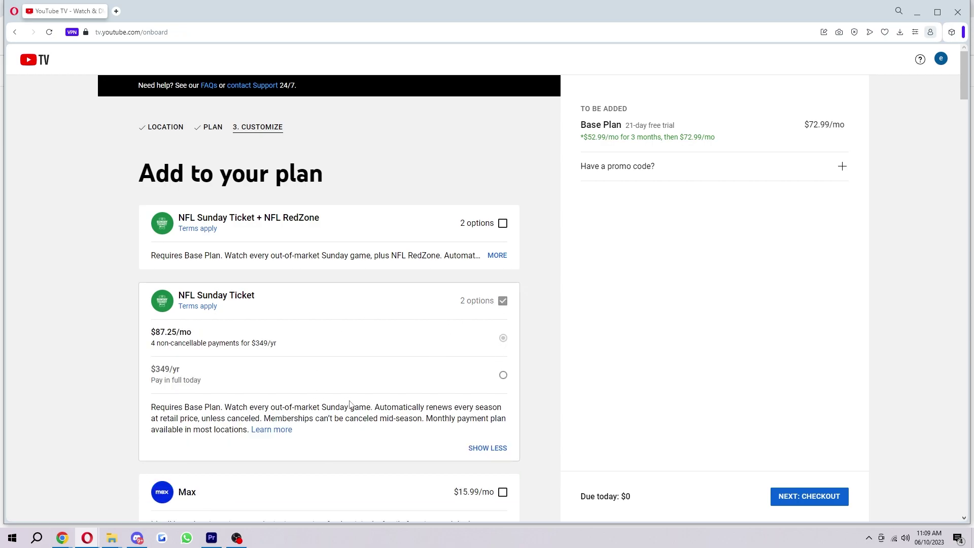
- Remove the NFL Sunday Ticket add-on and scroll down through the remaining add-ons
click(502, 303)
scroll(196, 324, down, 3)
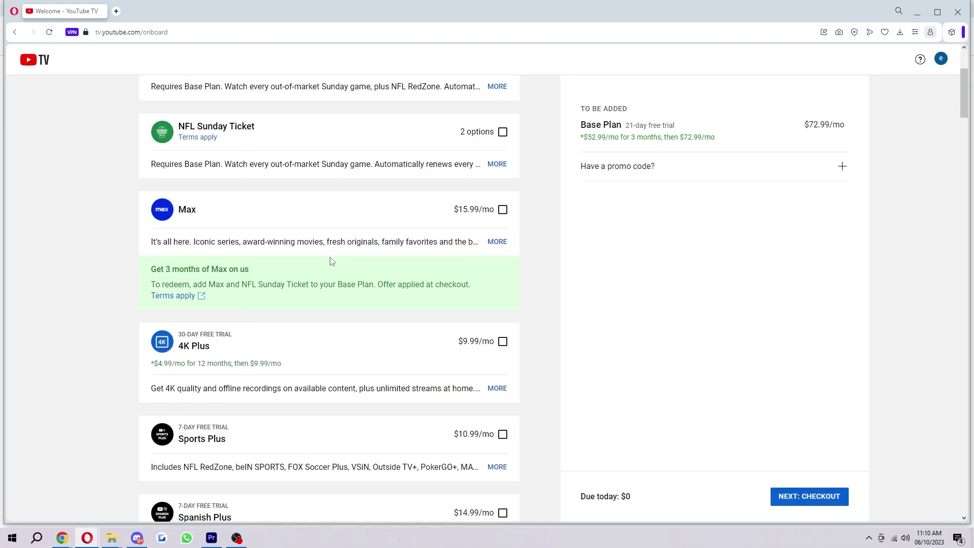
scroll(212, 269, down, 2)
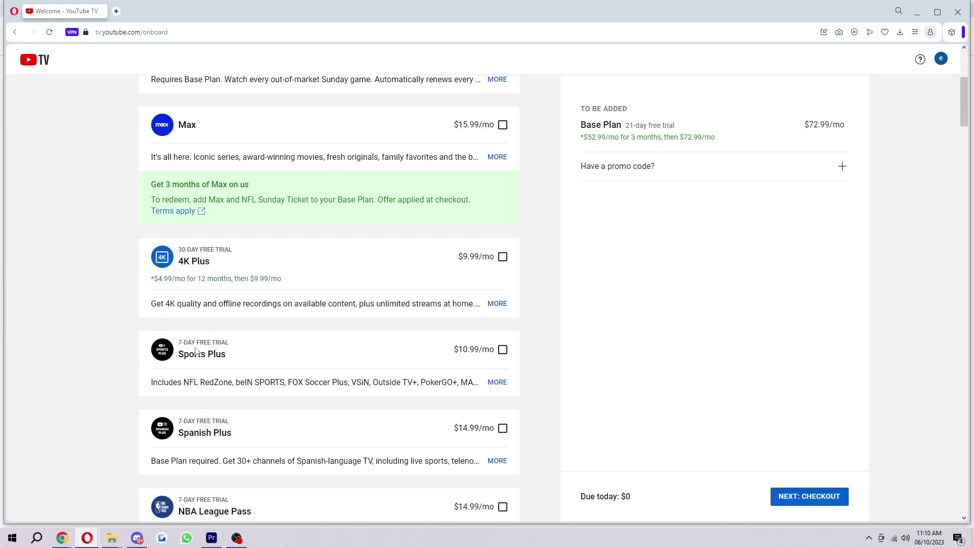
scroll(191, 315, down, 3)
scroll(256, 264, down, 10)
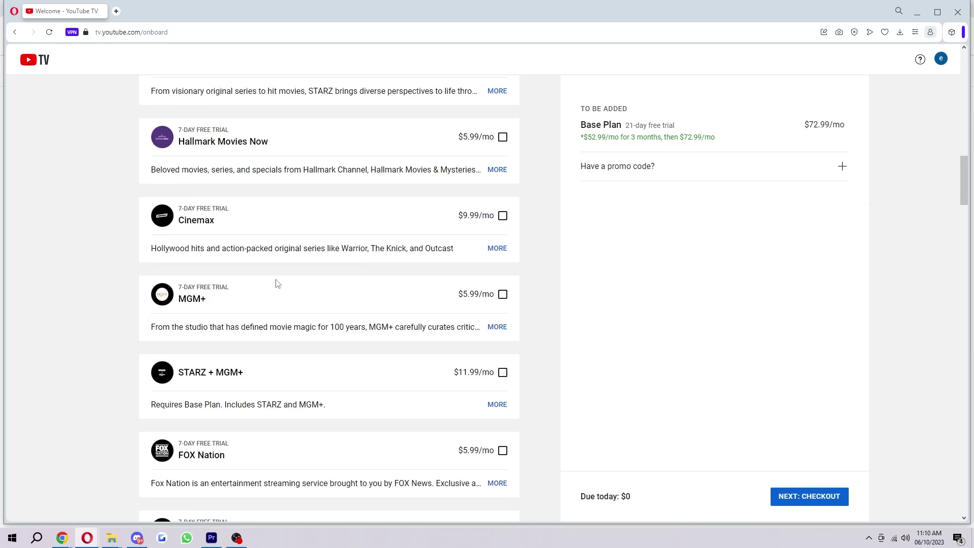
scroll(156, 404, down, 11)
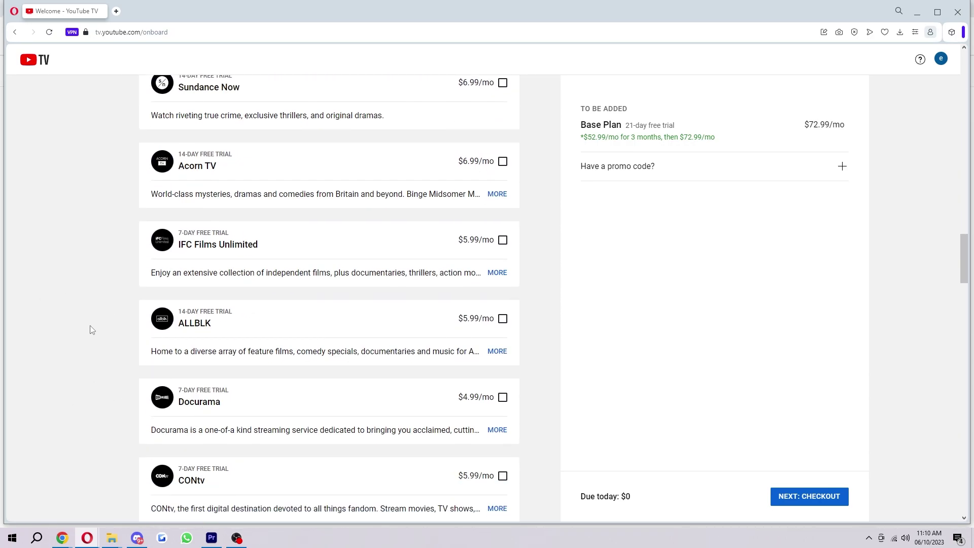
scroll(91, 330, down, 3)
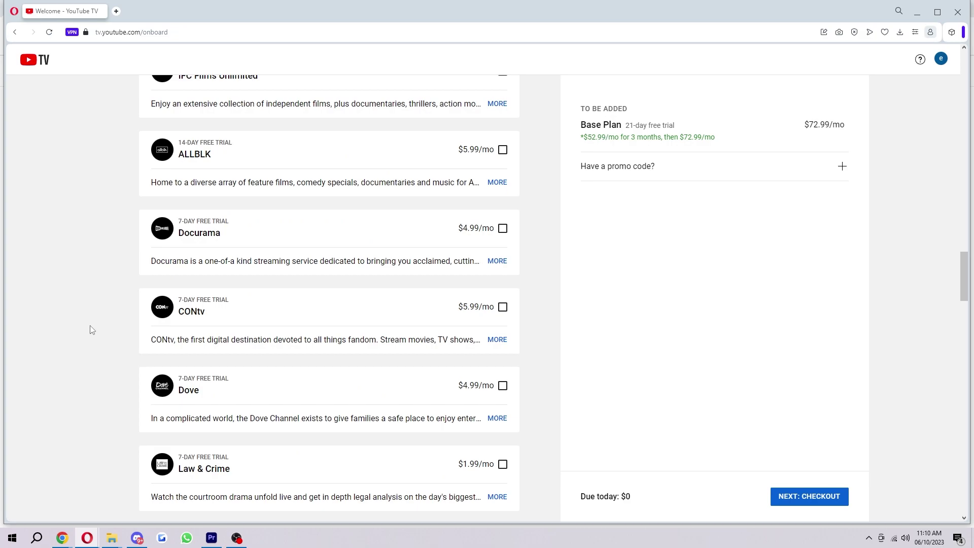
scroll(92, 330, down, 6)
scroll(276, 200, down, 3)
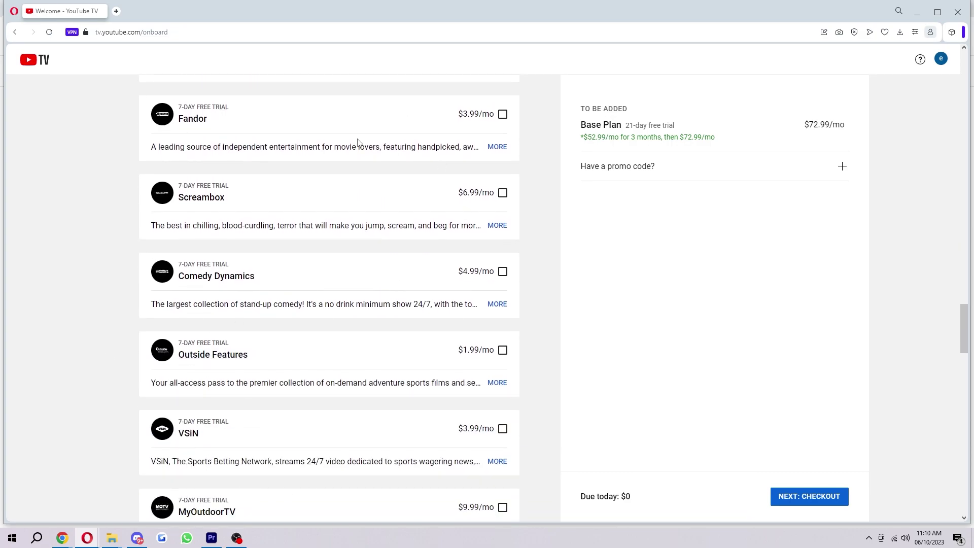
scroll(361, 321, down, 3)
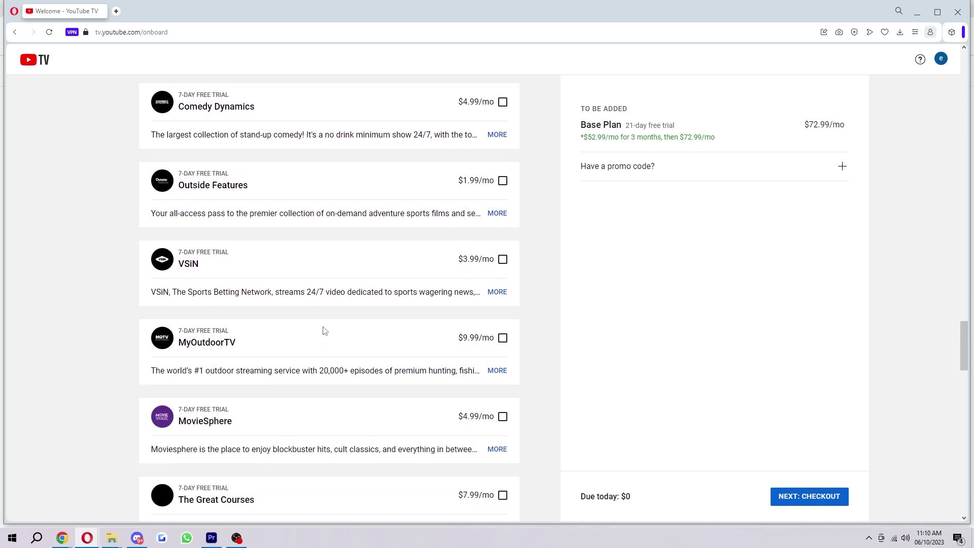
- Add then remove VSiN, MyOutdoorTV and MovieSphere, reveal the promo code field, and go to checkout
click(503, 260)
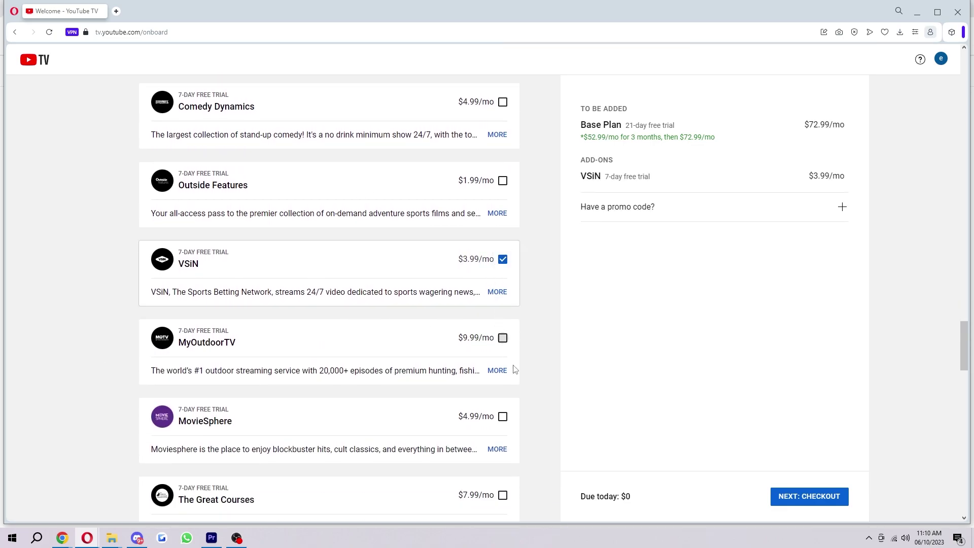
click(502, 338)
click(503, 417)
click(503, 417)
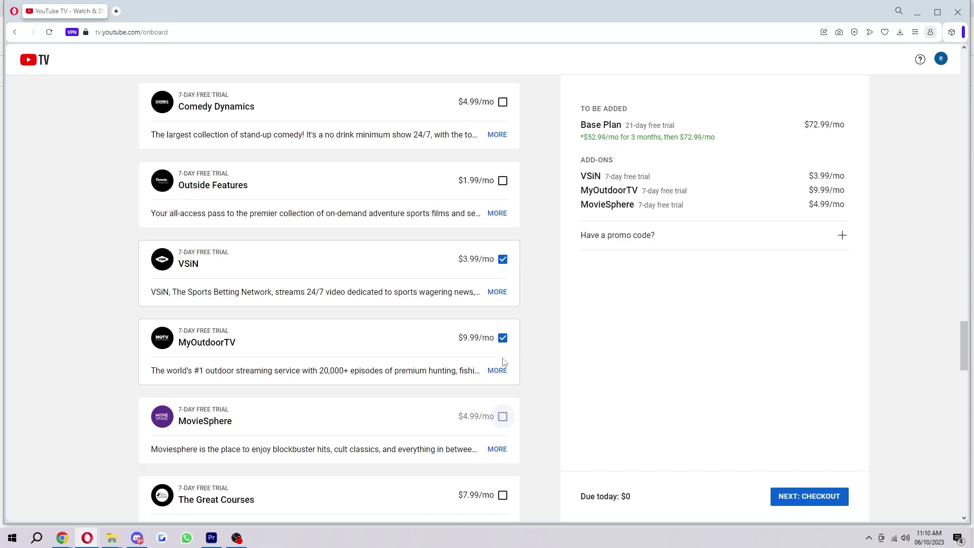
click(503, 338)
click(503, 259)
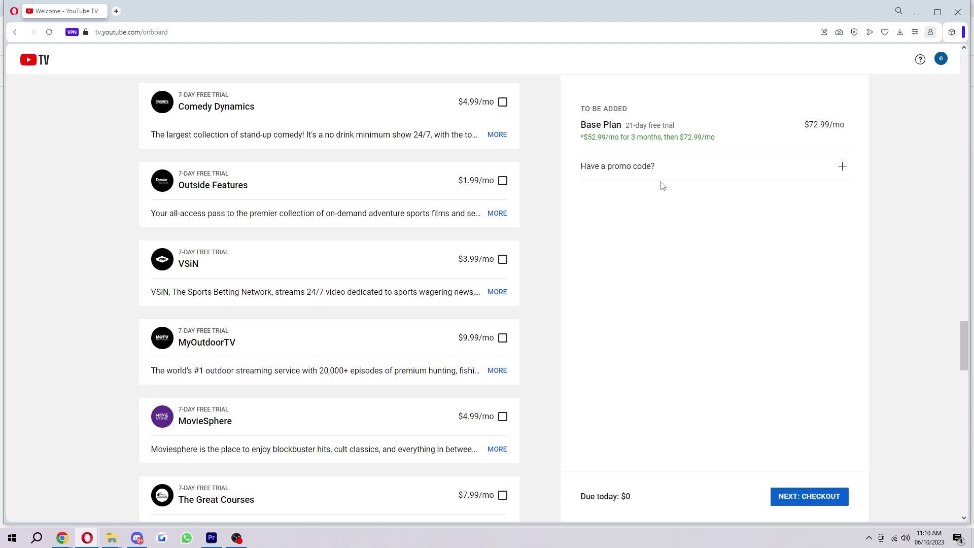
click(677, 168)
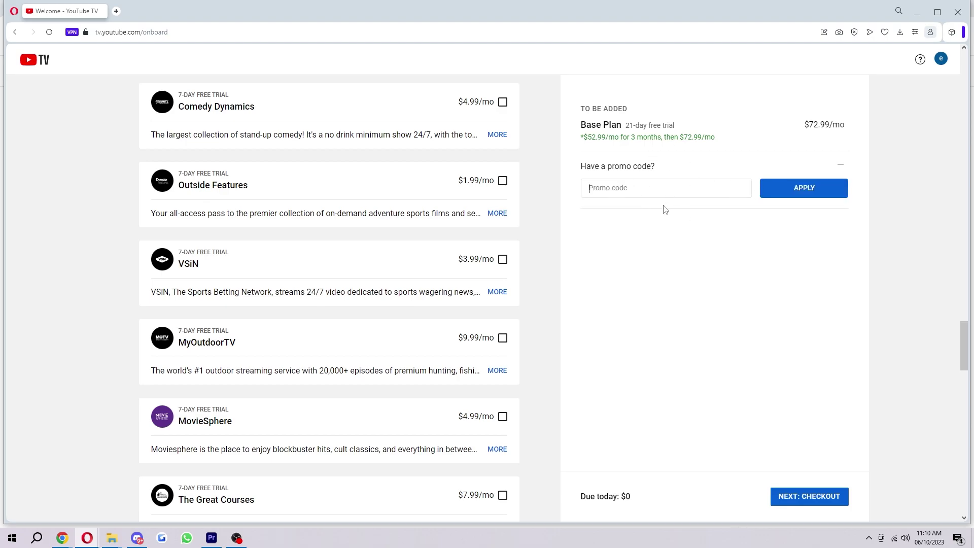
click(827, 496)
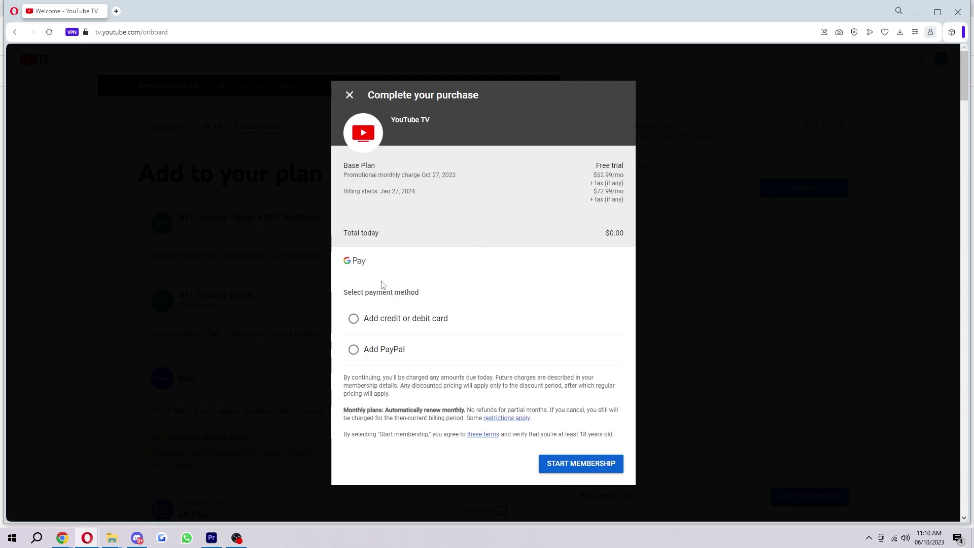
- Try the payment method choices, ending on the blank credit or debit card form, and scroll to START MEMBERSHIP
click(425, 320)
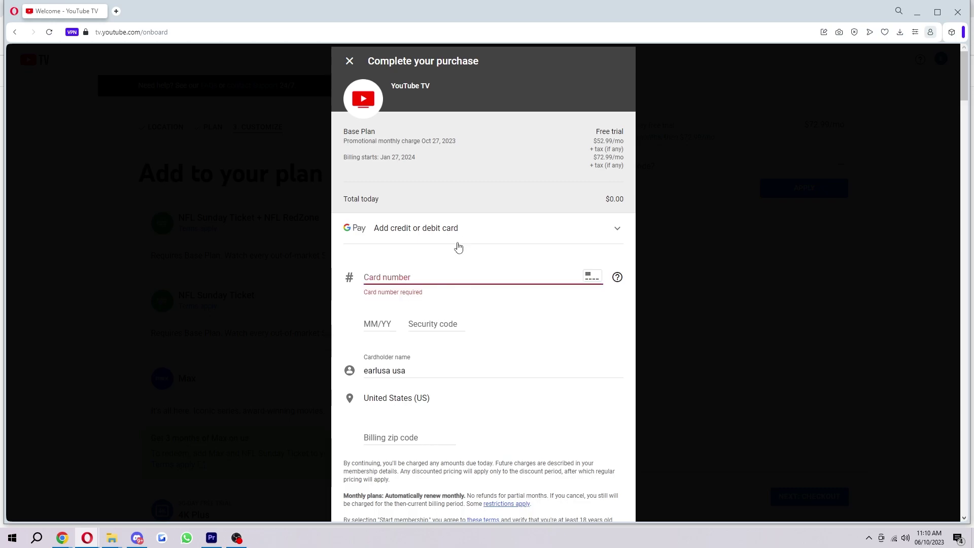
click(456, 246)
click(385, 337)
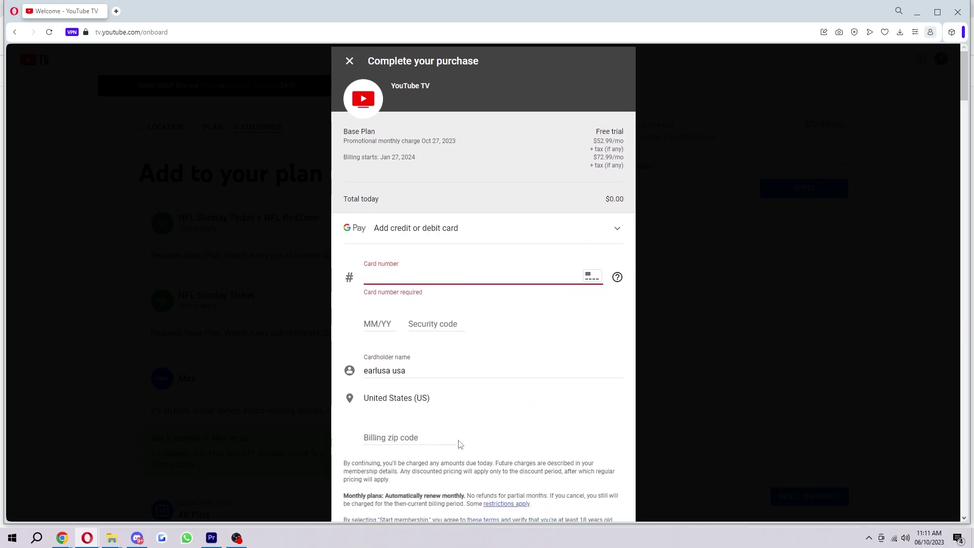
scroll(529, 318, down, 3)
scroll(531, 319, down, 2)
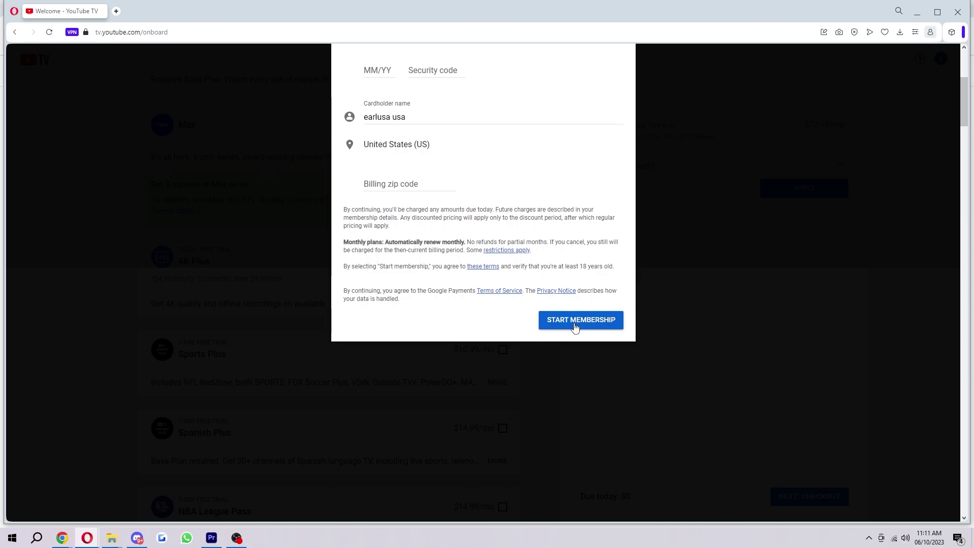
- Try starting the membership without card details, then select the promotional charge text and Jan 27 billing date
click(575, 321)
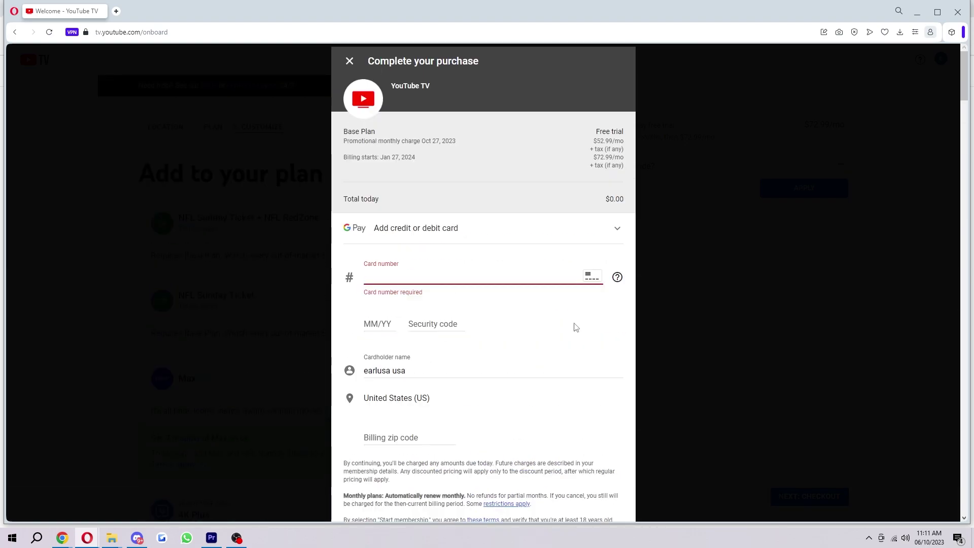
drag(376, 141, 455, 142)
click(438, 148)
drag(381, 157, 400, 158)
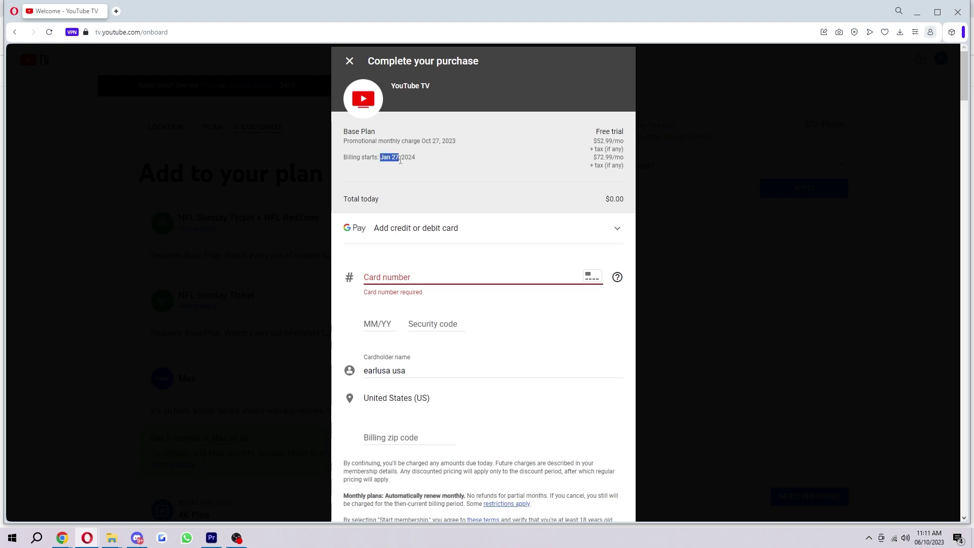
- Select the $52.99 promotional and $72.99 regular Base Plan prices to inspect them
drag(595, 141, 613, 142)
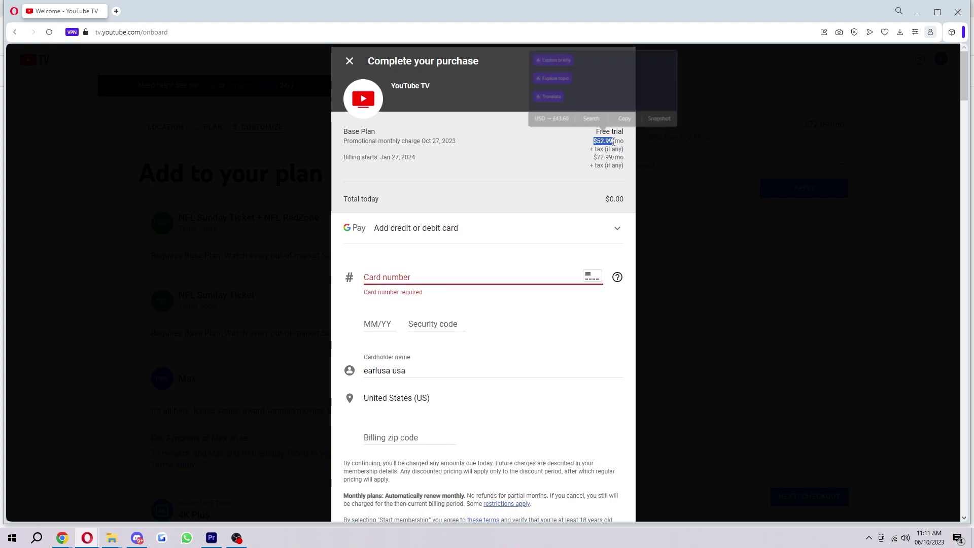
click(377, 156)
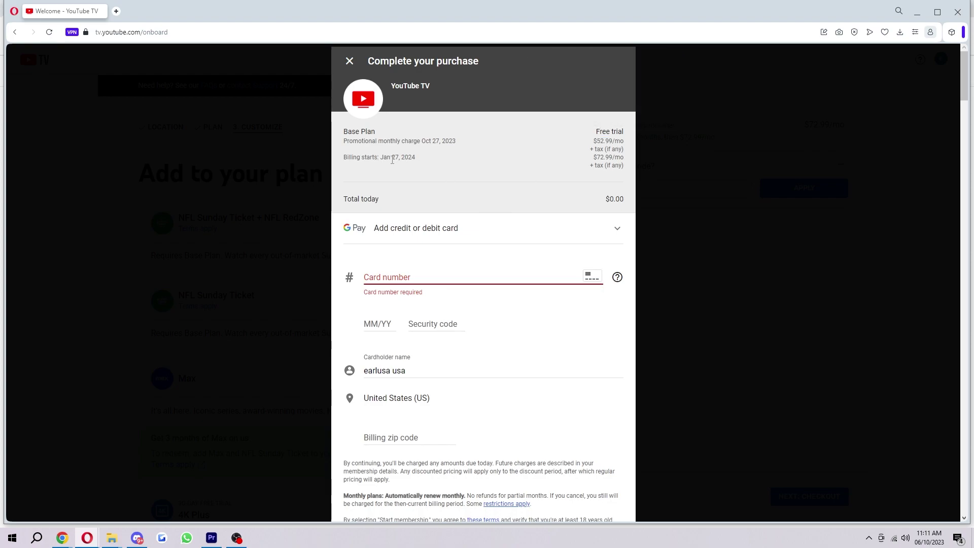
drag(594, 158, 615, 159)
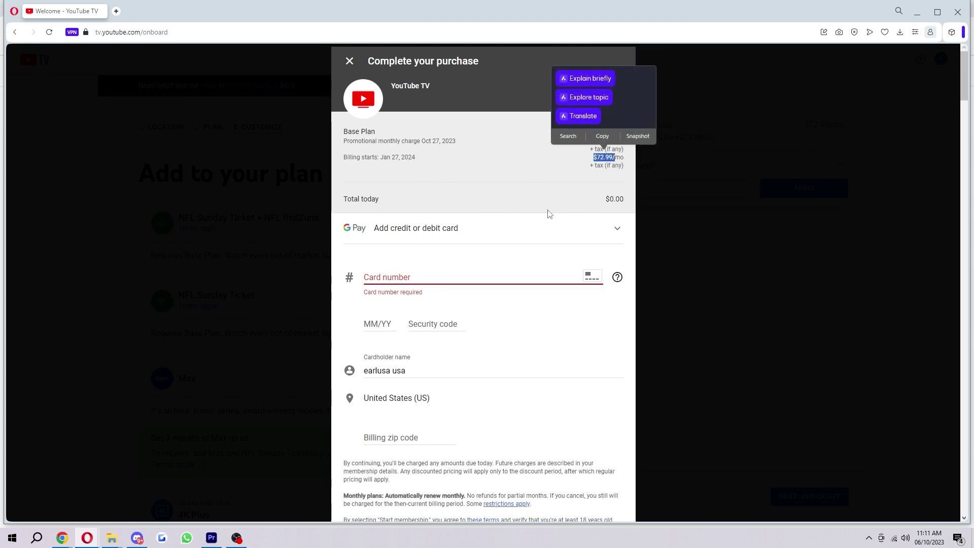
click(531, 214)
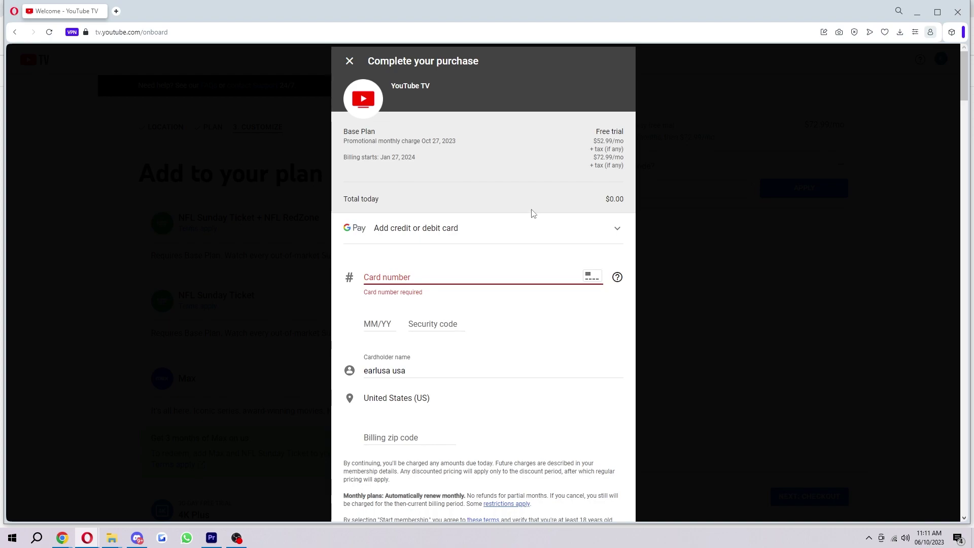